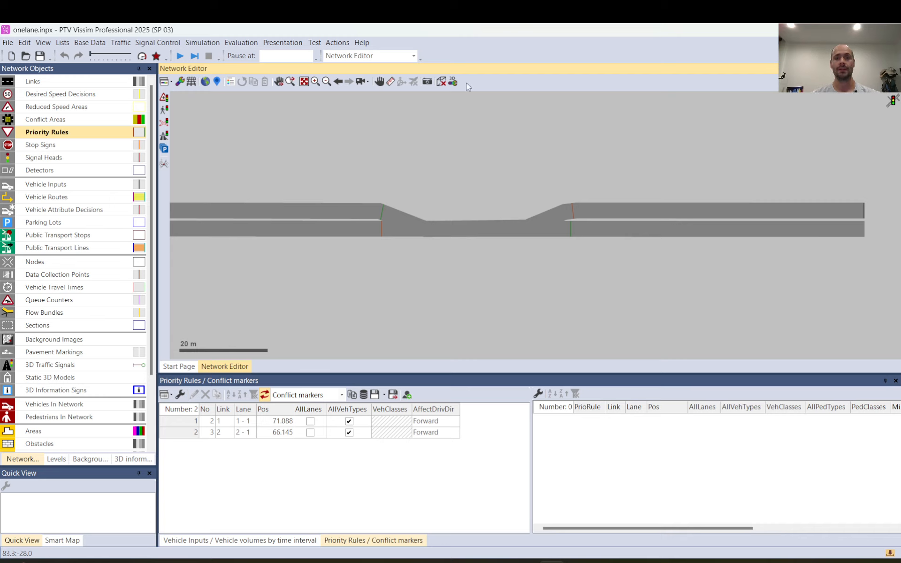
Examine the alignments and travel directions of opposing links 1 and 2 through the shared one-lane section.
{"action": "left_click", "coordinate": [353, 217]}
{"action": "left_click", "coordinate": [343, 232]}
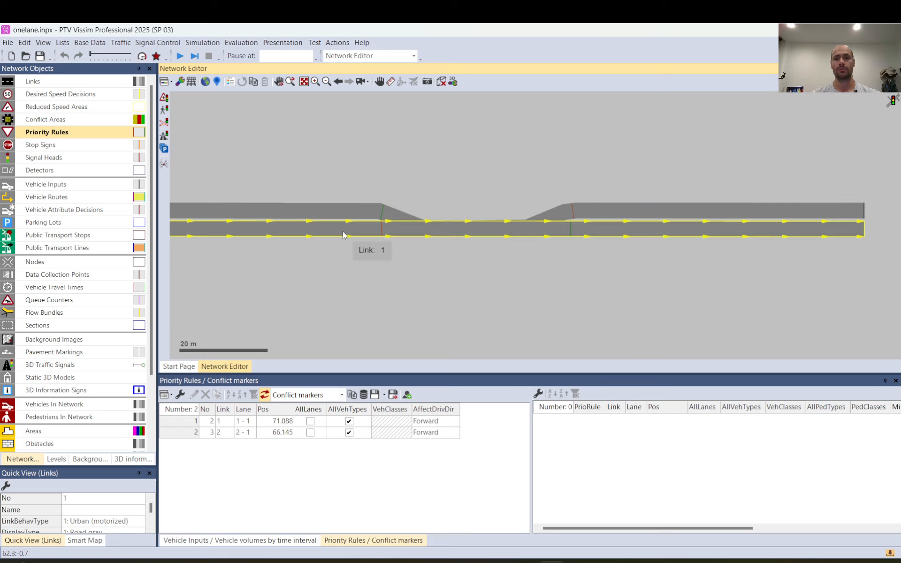
{"action": "left_click", "coordinate": [686, 207]}
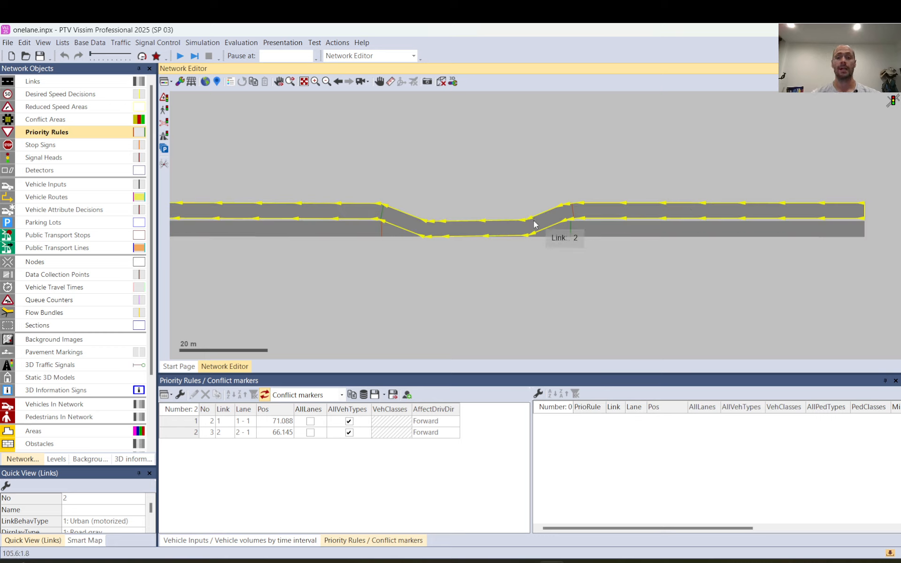
{"action": "left_click", "coordinate": [33, 81]}
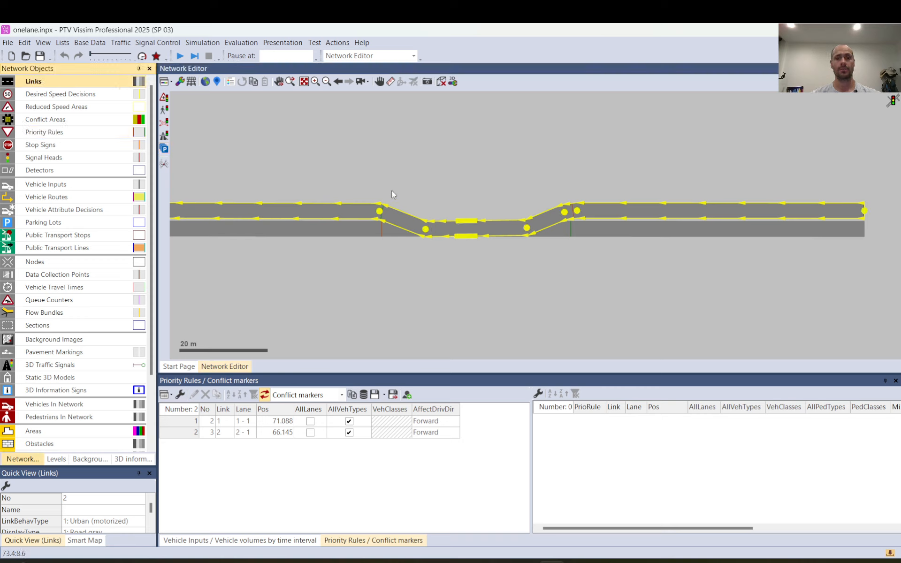
{"action": "left_click", "coordinate": [429, 206]}
{"action": "left_click", "coordinate": [400, 215]}
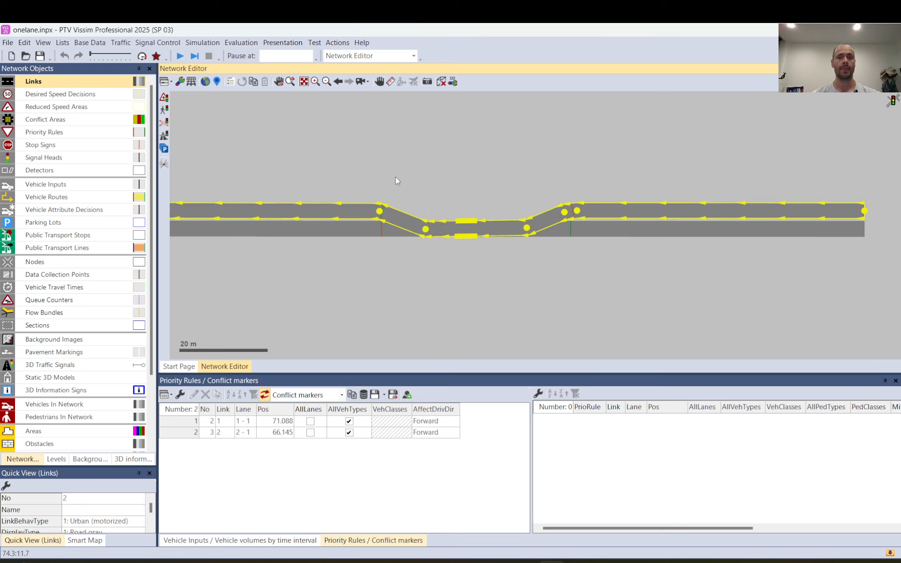
{"action": "left_click", "coordinate": [446, 176]}
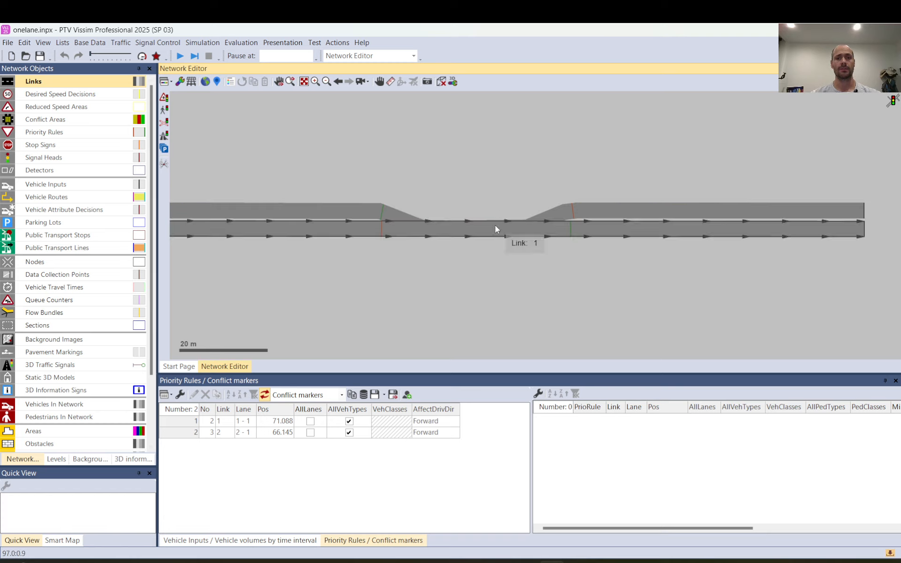
Review the priority rule whose stop line is on link 2 before the one-lane section, and delete it.
{"action": "scroll", "coordinate": [486, 232], "scroll_direction": "up", "scroll_amount": 1}
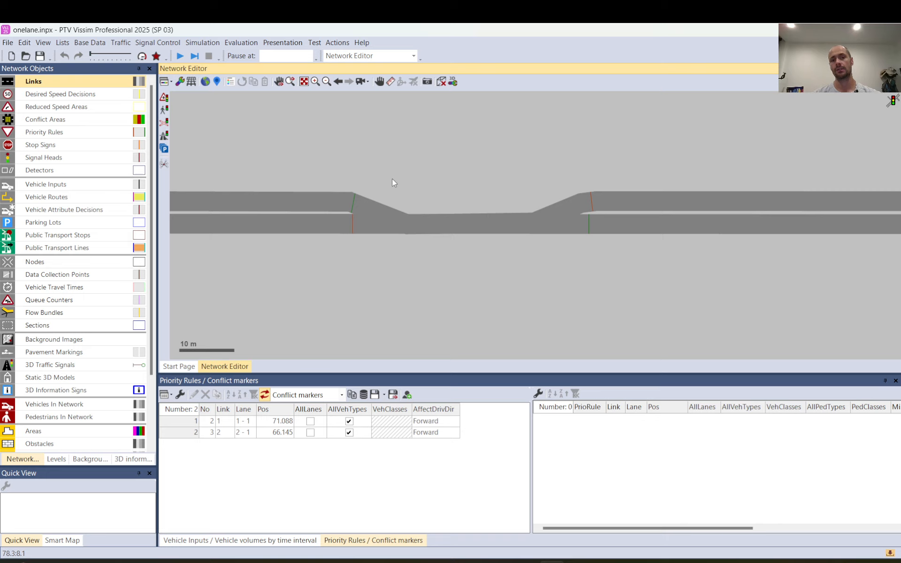
{"action": "left_click", "coordinate": [599, 205]}
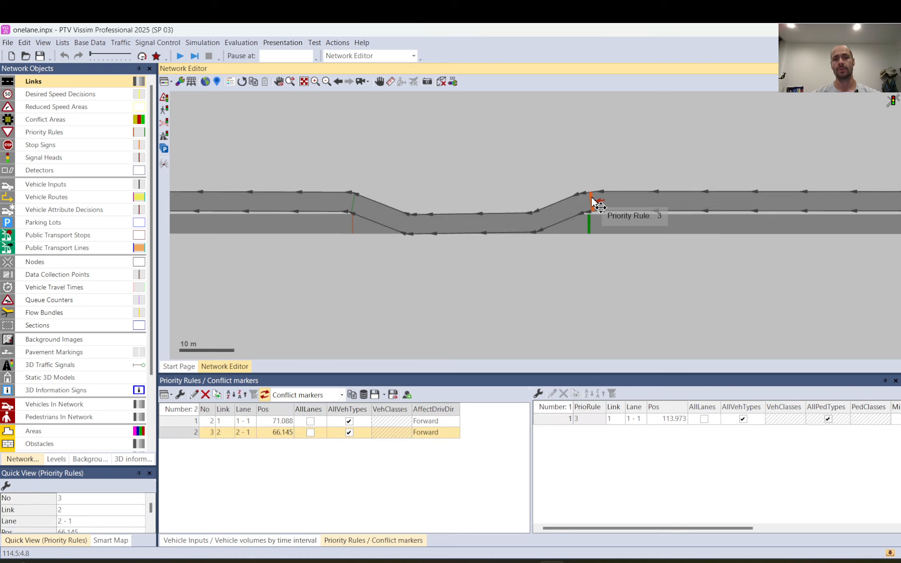
{"action": "left_click", "coordinate": [591, 224]}
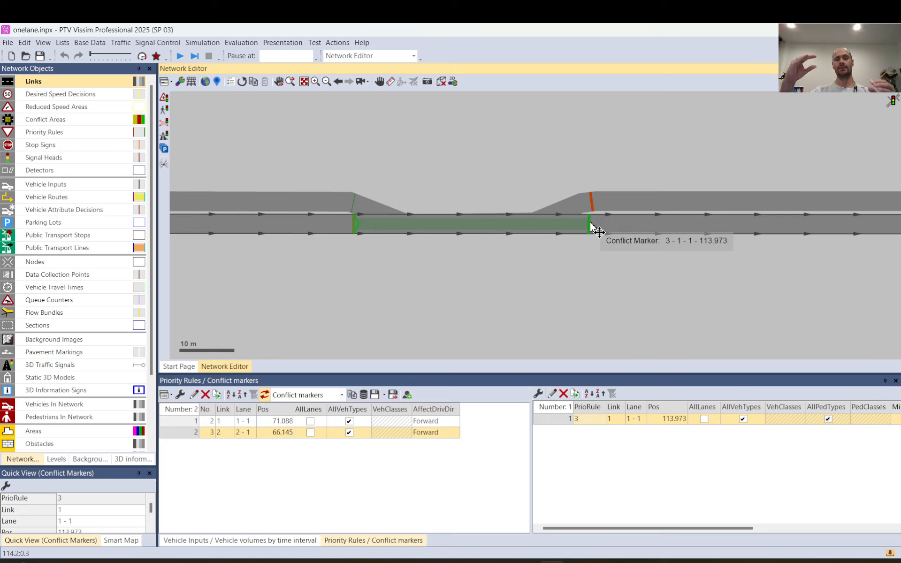
{"action": "left_click", "coordinate": [596, 203]}
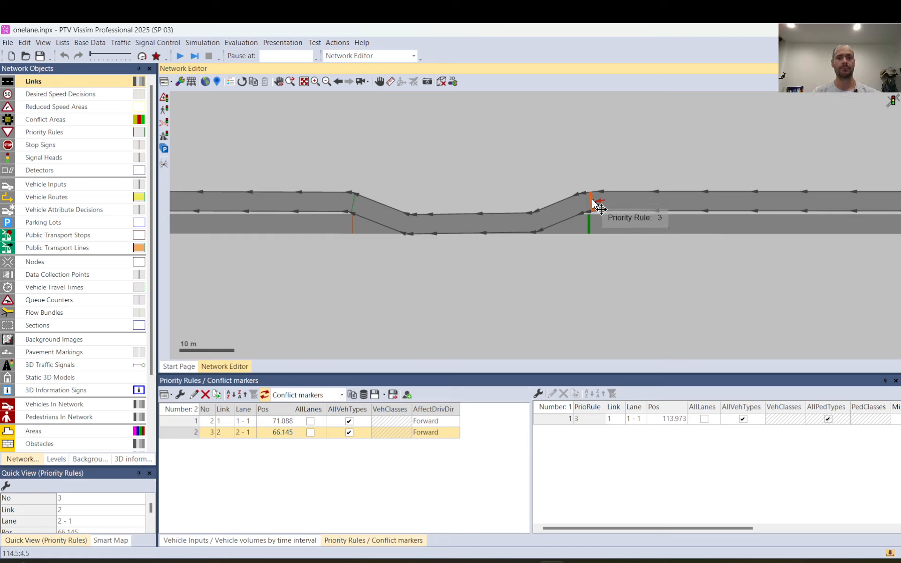
{"action": "left_click", "coordinate": [471, 164]}
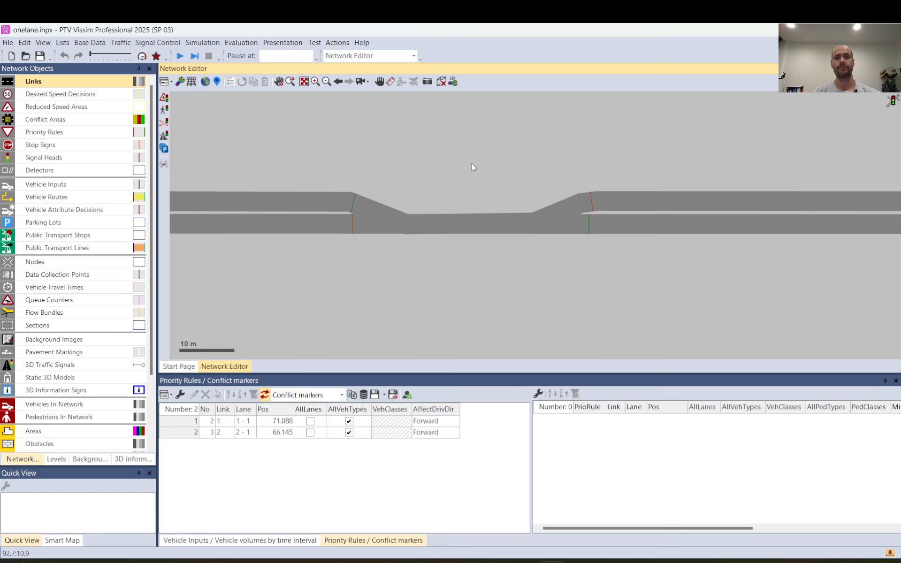
{"action": "left_click", "coordinate": [595, 205]}
{"action": "key", "text": "Delete"}
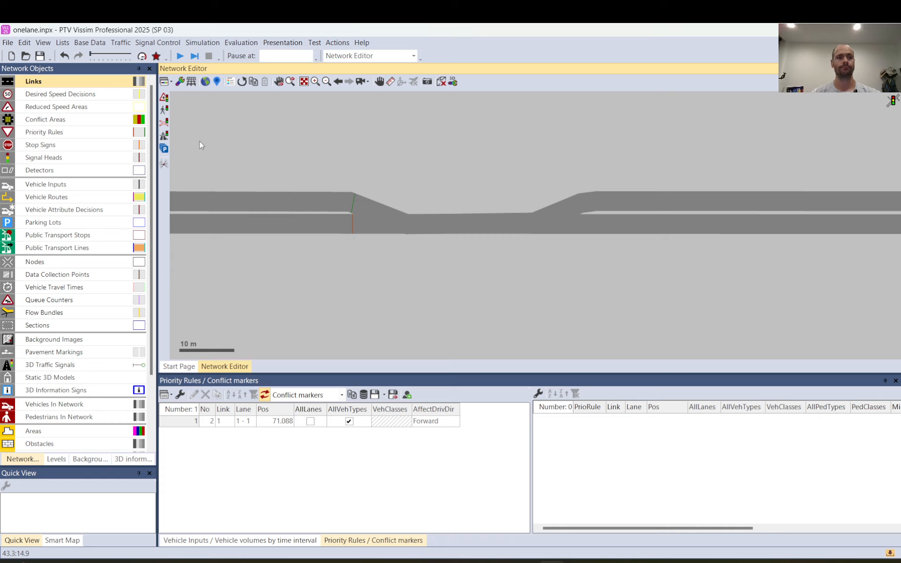
Add a priority rule with its stop line on link 2 at about 65.7 m and conflict marker on link 1 at about 114.9 m, keeping the default parameters.
{"action": "left_click", "coordinate": [51, 132]}
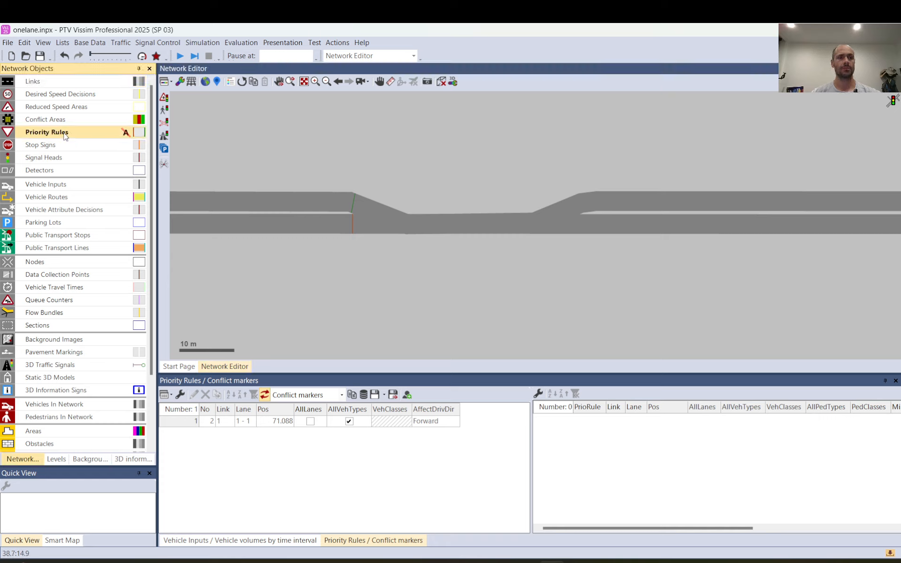
{"action": "left_click", "coordinate": [553, 214]}
{"action": "scroll", "coordinate": [511, 196], "scroll_direction": "up", "scroll_amount": 1}
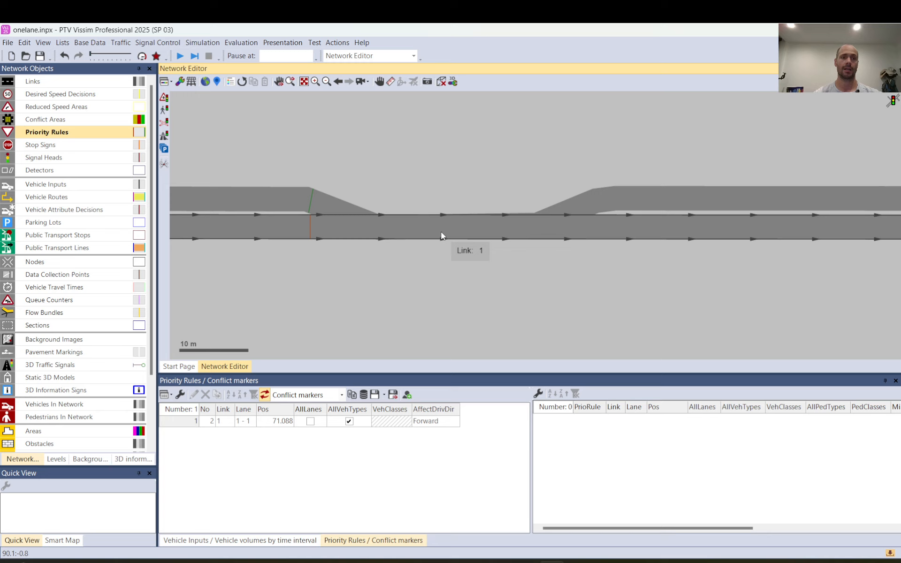
{"action": "right_click", "coordinate": [612, 201]}
{"action": "left_click", "coordinate": [648, 214]}
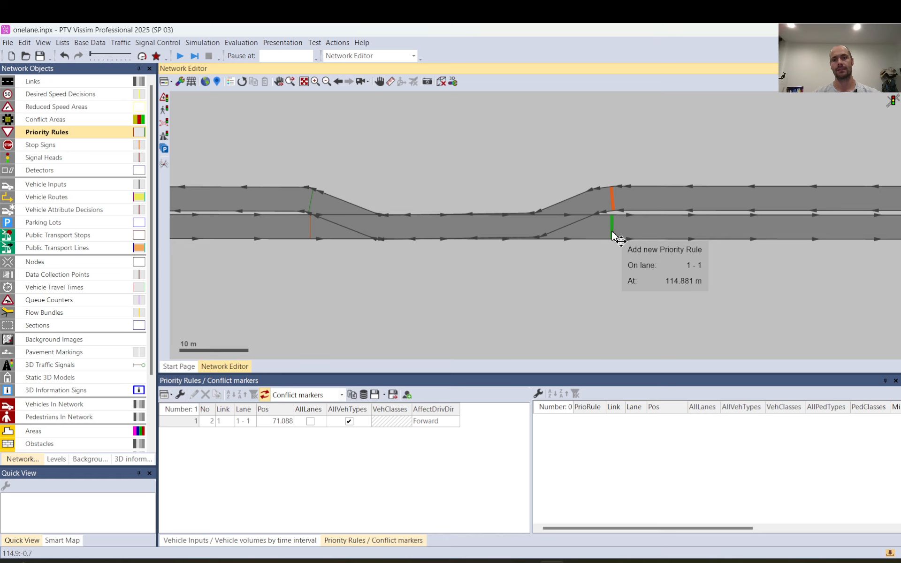
{"action": "left_click", "coordinate": [612, 234]}
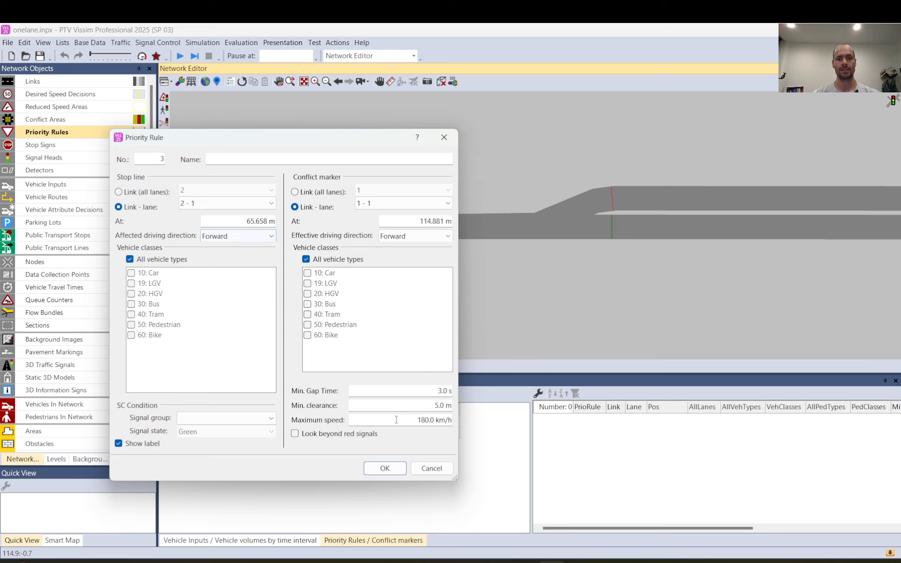
{"action": "left_click", "coordinate": [385, 468]}
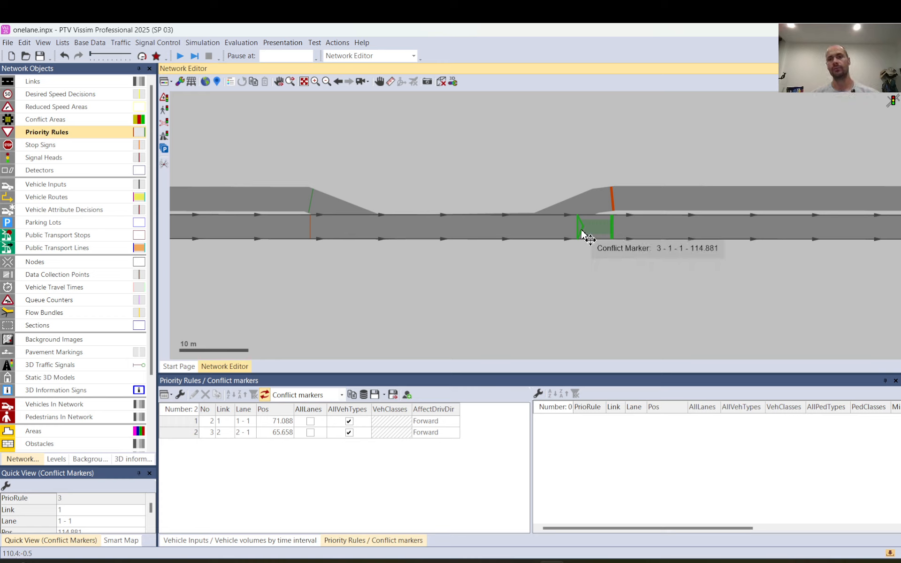
Extend the new rule's minimum clearance to 43.7 m, back to the stop line on link 1, and check its parameters.
{"action": "mouse_move", "coordinate": [582, 235]}
{"action": "left_mouse_down"}
{"action": "mouse_move", "coordinate": [528, 238]}
{"action": "mouse_move", "coordinate": [545, 233]}
{"action": "left_mouse_up"}
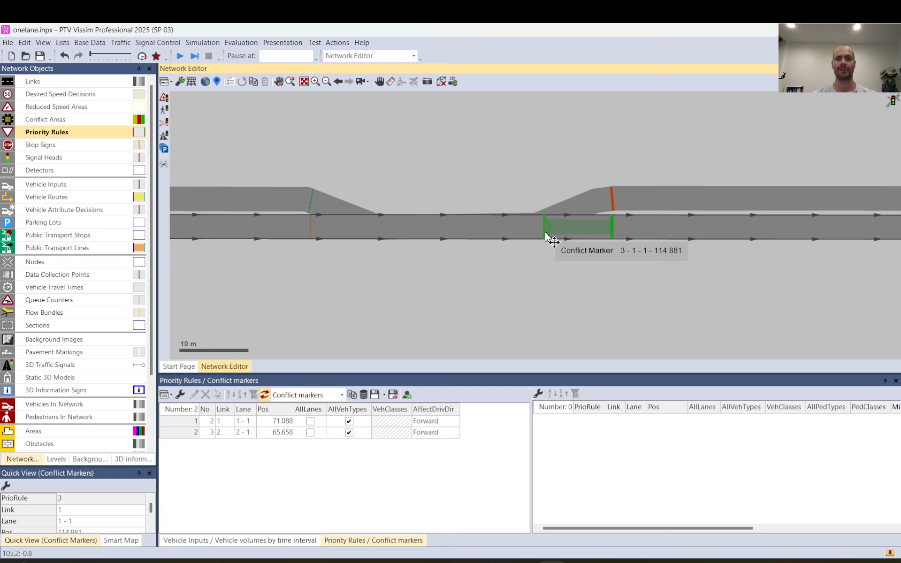
{"action": "left_click_drag", "start_coordinate": [545, 232], "coordinate": [312, 235]}
{"action": "scroll", "coordinate": [312, 236], "scroll_direction": "up", "scroll_amount": 4}
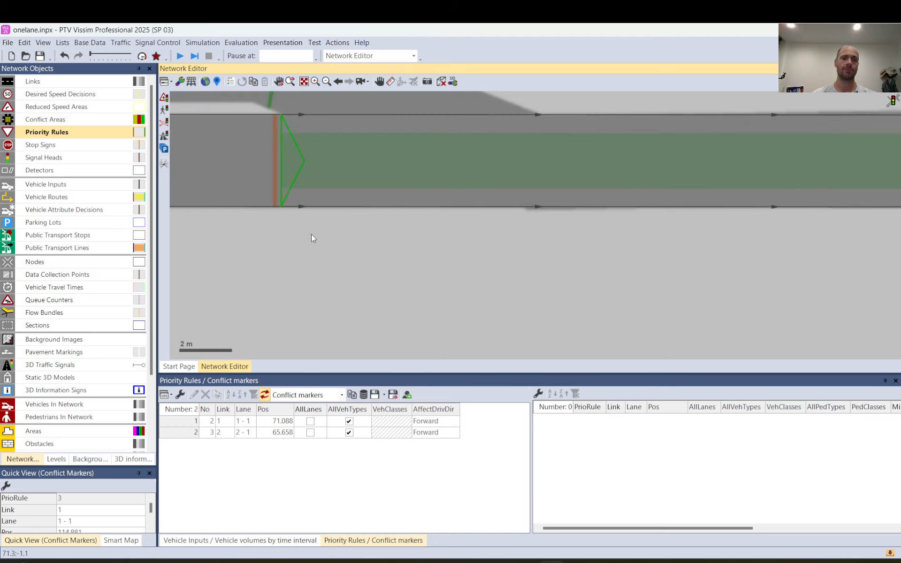
{"action": "left_click_drag", "start_coordinate": [295, 168], "coordinate": [287, 168]}
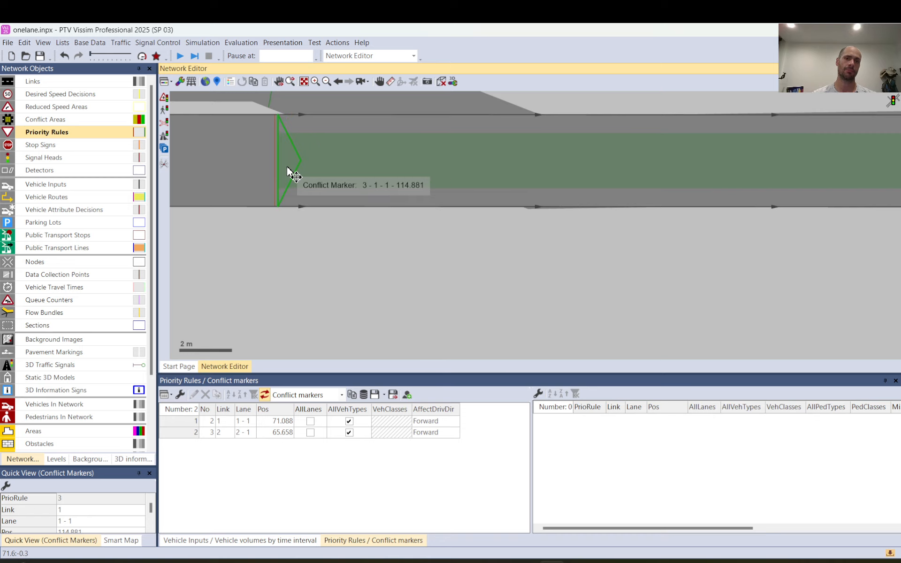
{"action": "left_click", "coordinate": [309, 247]}
{"action": "scroll", "coordinate": [309, 247], "scroll_direction": "down", "scroll_amount": 4}
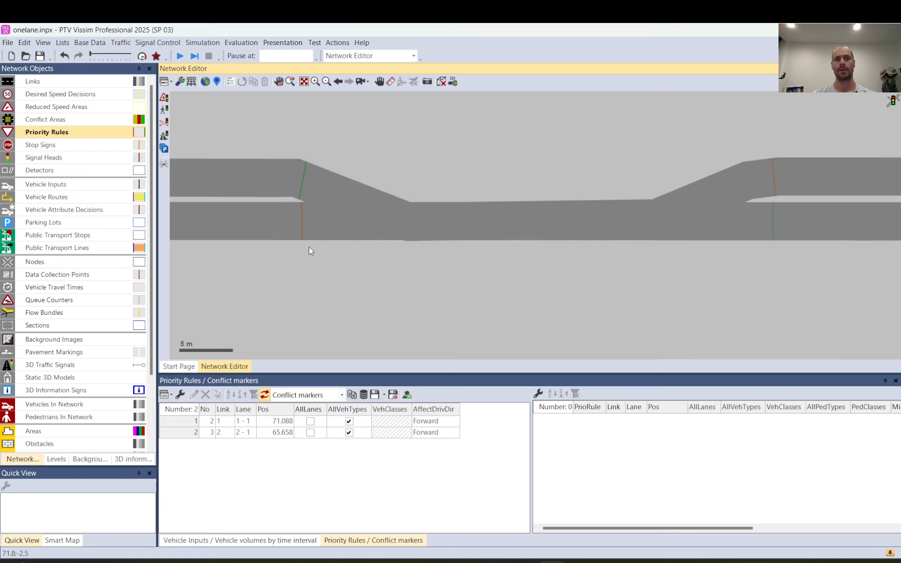
{"action": "scroll", "coordinate": [362, 252], "scroll_direction": "down", "scroll_amount": 3}
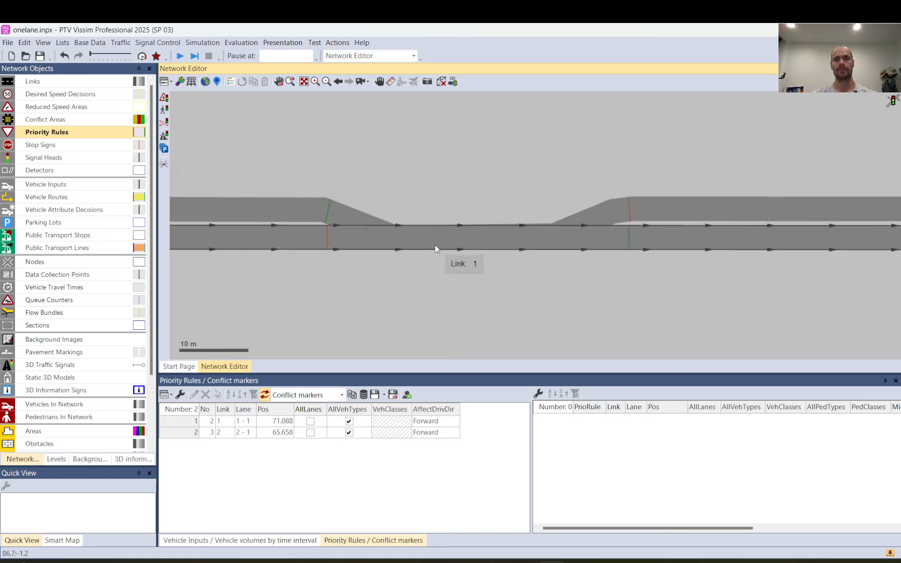
{"action": "left_click", "coordinate": [629, 209]}
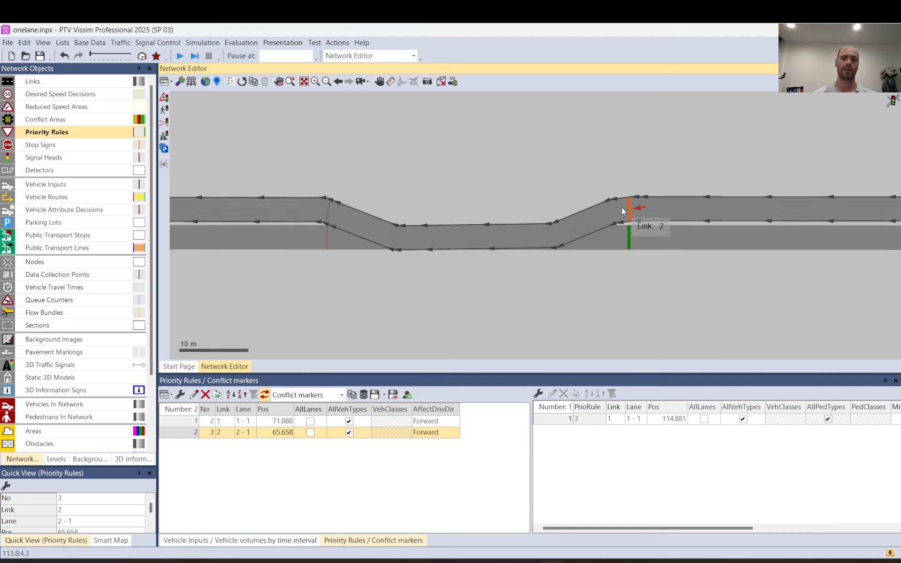
{"action": "double_click", "coordinate": [634, 250]}
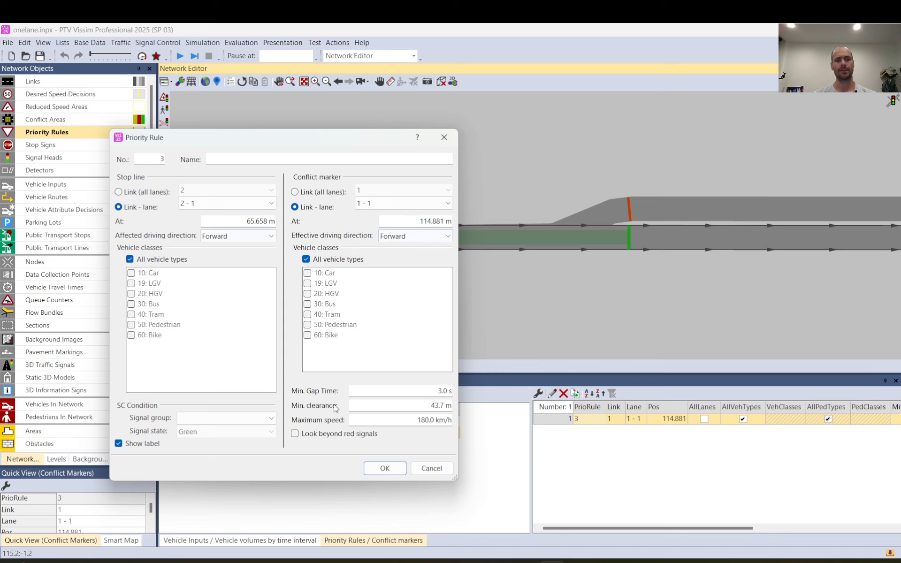
{"action": "left_click", "coordinate": [391, 469]}
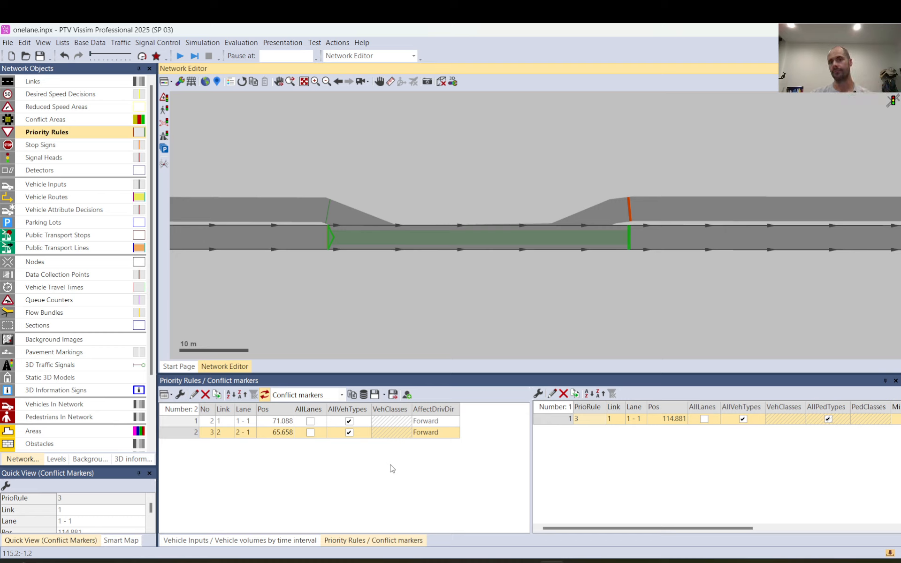
{"action": "left_click", "coordinate": [395, 191]}
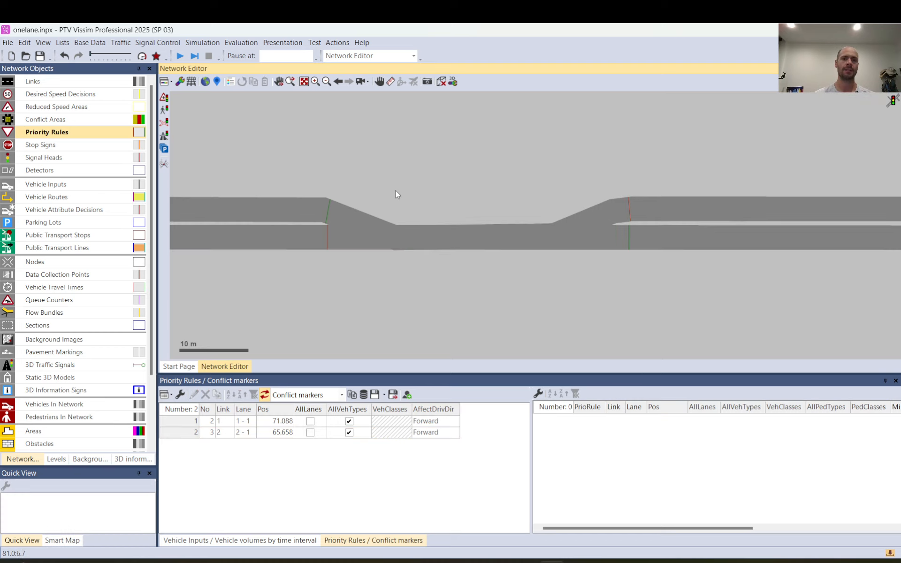
Move priority rule 2's stop line on link 1 to about 70.6 m, just upstream of rule 3's clearance zone.
{"action": "left_click", "coordinate": [325, 243]}
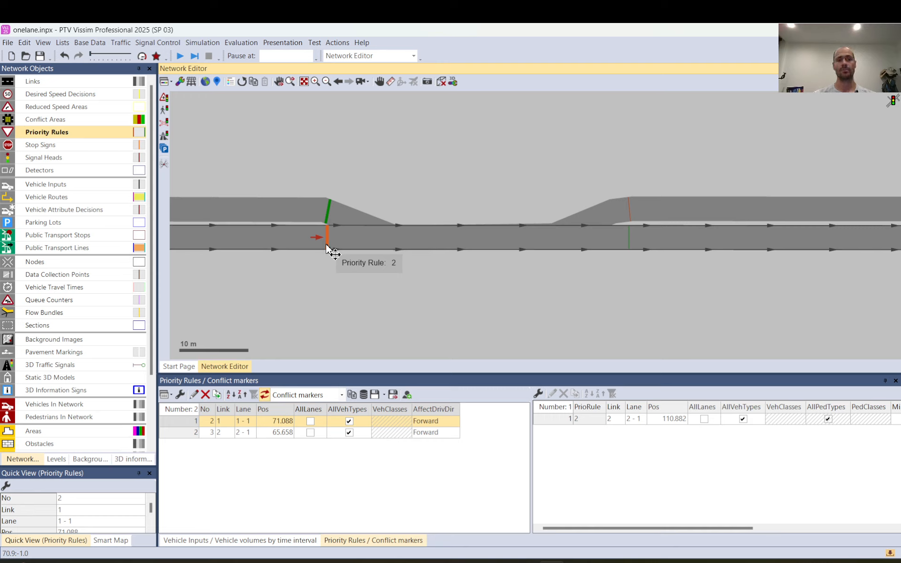
{"action": "mouse_move", "coordinate": [328, 245]}
{"action": "left_mouse_down"}
{"action": "mouse_move", "coordinate": [304, 245]}
{"action": "mouse_move", "coordinate": [331, 246]}
{"action": "mouse_move", "coordinate": [324, 243]}
{"action": "left_mouse_up"}
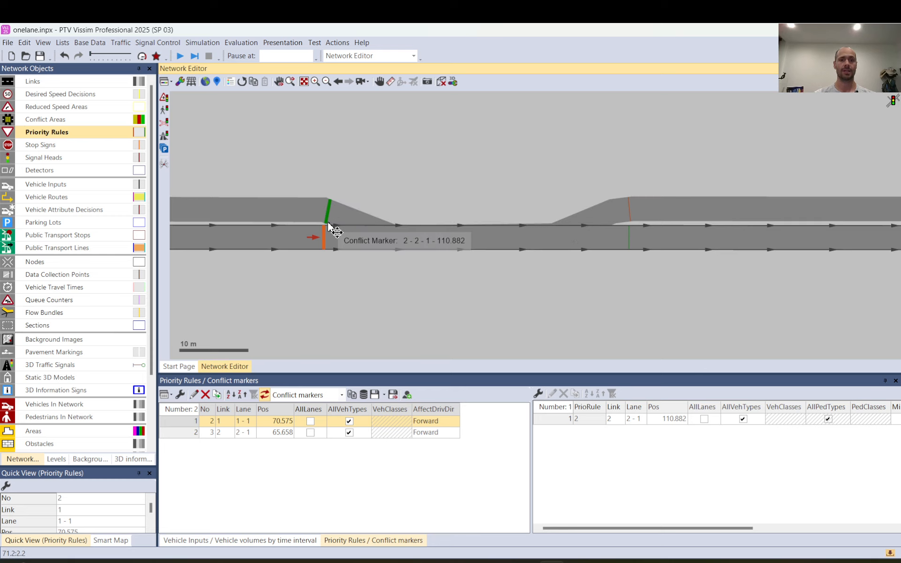
{"action": "scroll", "coordinate": [334, 230], "scroll_direction": "up", "scroll_amount": 4}
{"action": "scroll", "coordinate": [371, 278], "scroll_direction": "down", "scroll_amount": 3}
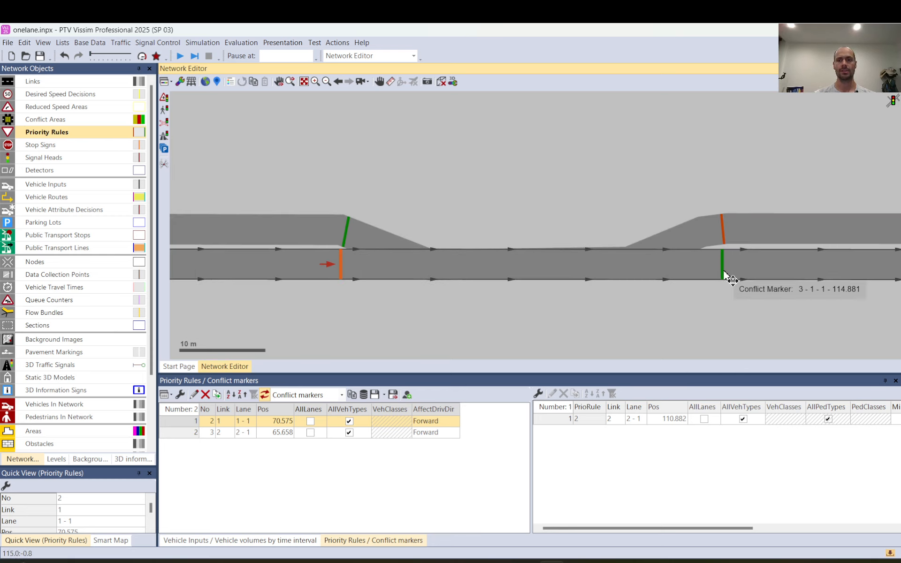
{"action": "left_click", "coordinate": [730, 278]}
{"action": "scroll", "coordinate": [338, 263], "scroll_direction": "up", "scroll_amount": 2}
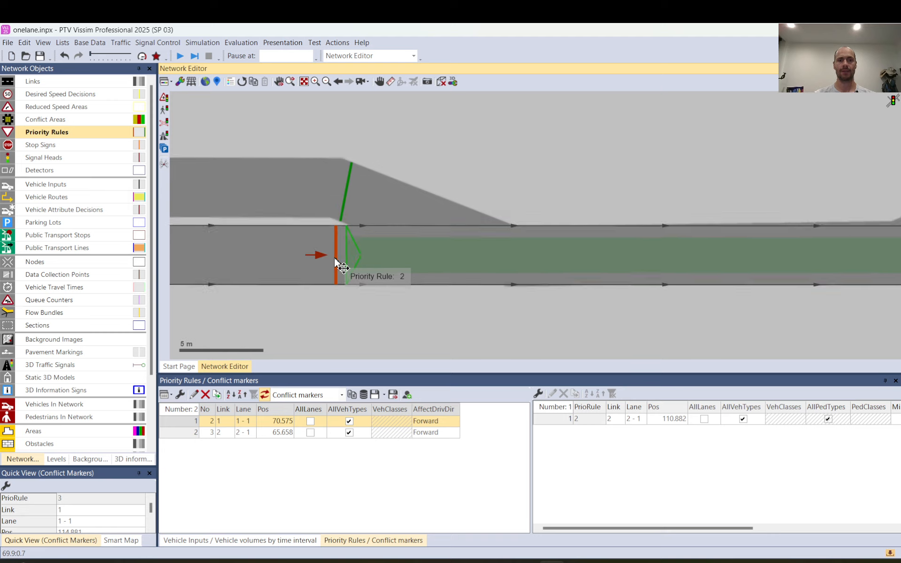
{"action": "scroll", "coordinate": [341, 266], "scroll_direction": "up", "scroll_amount": 2}
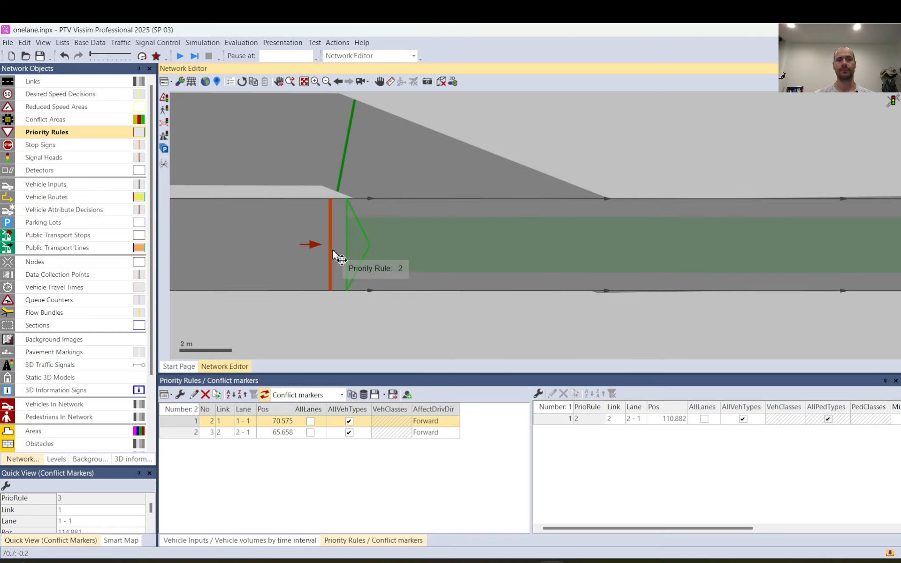
{"action": "left_click", "coordinate": [333, 252]}
{"action": "scroll", "coordinate": [379, 279], "scroll_direction": "down", "scroll_amount": 2}
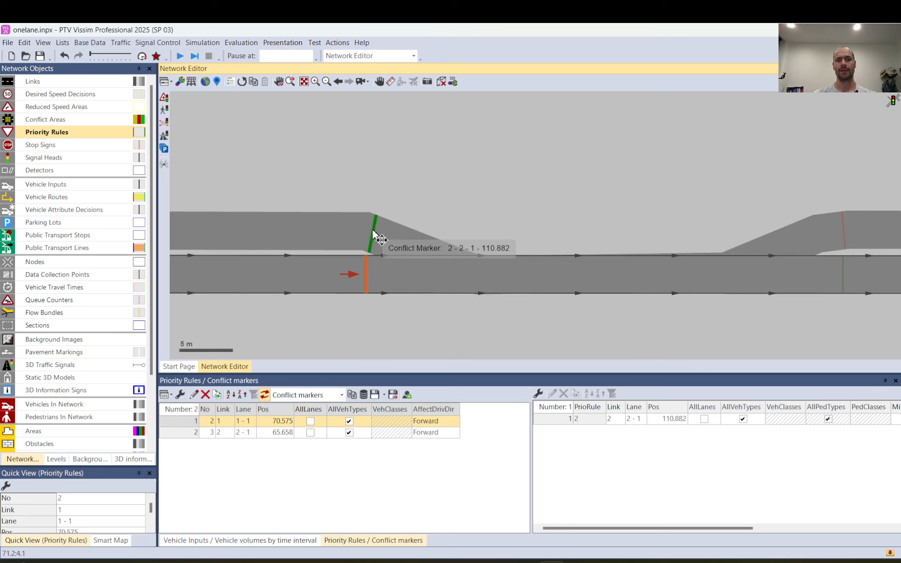
Move rule 2's conflict marker on link 2 to about 111.2 m and adjust its clearance zone to end upstream of link 2's stop line.
{"action": "mouse_move", "coordinate": [379, 239]}
{"action": "left_mouse_down"}
{"action": "mouse_move", "coordinate": [364, 234]}
{"action": "mouse_move", "coordinate": [394, 244]}
{"action": "mouse_move", "coordinate": [369, 236]}
{"action": "left_mouse_up"}
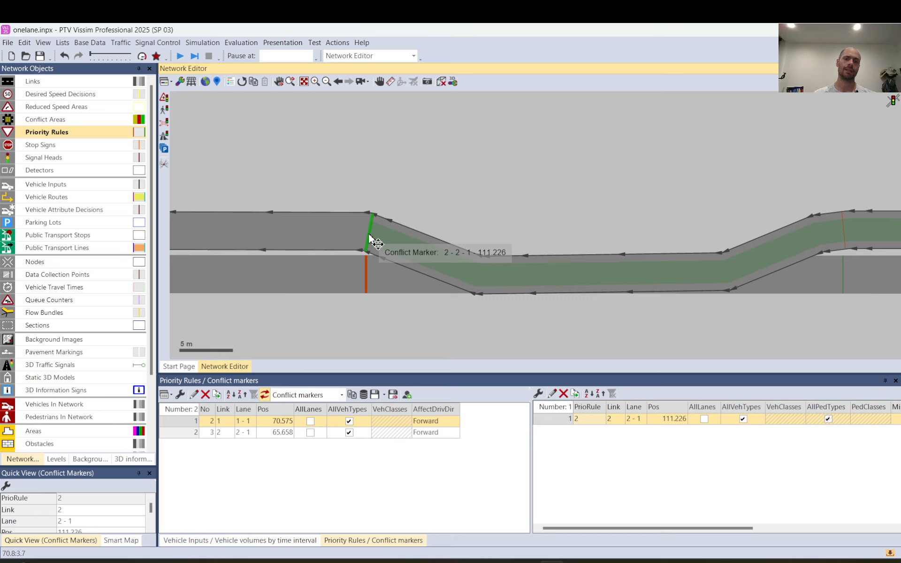
{"action": "scroll", "coordinate": [376, 243], "scroll_direction": "down", "scroll_amount": 2}
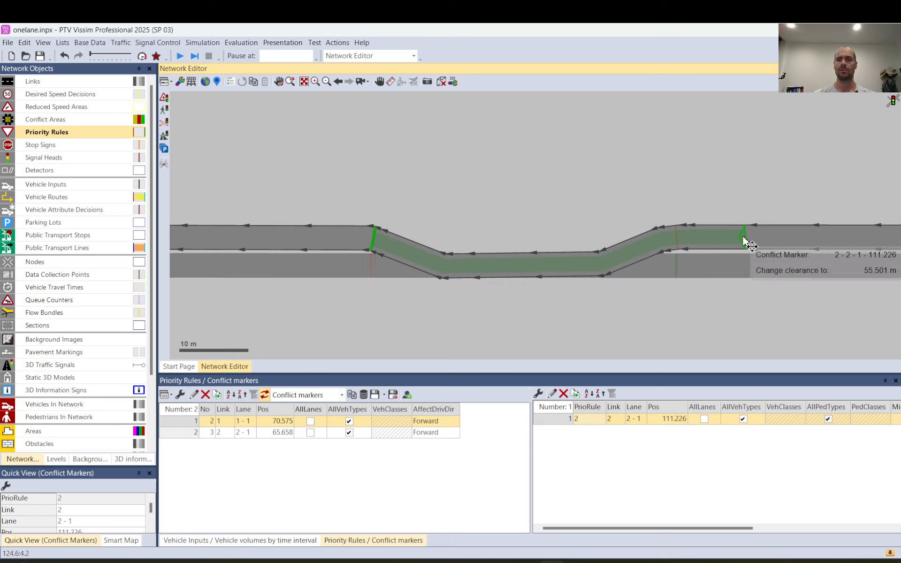
{"action": "mouse_move", "coordinate": [745, 239]}
{"action": "left_mouse_down"}
{"action": "mouse_move", "coordinate": [562, 272]}
{"action": "mouse_move", "coordinate": [702, 237]}
{"action": "mouse_move", "coordinate": [737, 238]}
{"action": "mouse_move", "coordinate": [676, 240]}
{"action": "mouse_move", "coordinate": [717, 239]}
{"action": "left_mouse_up"}
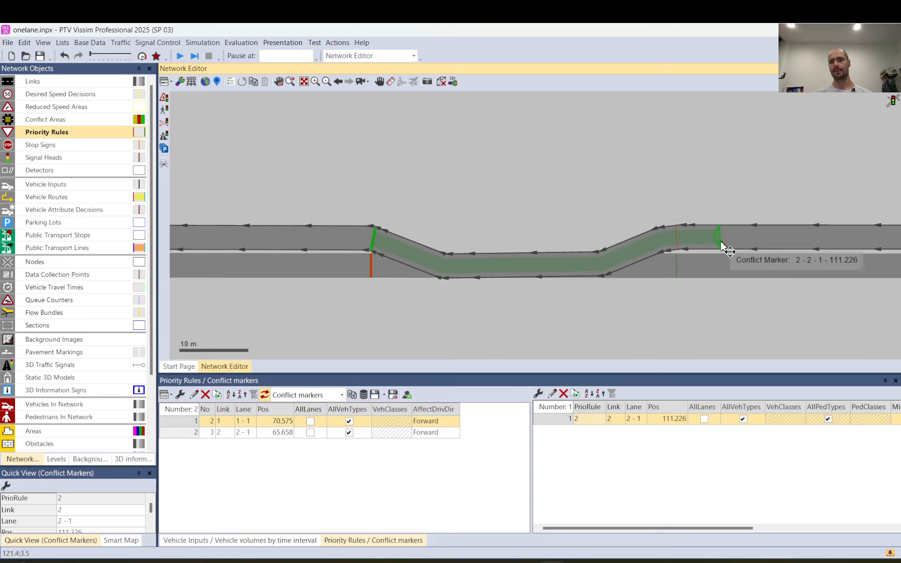
{"action": "mouse_move", "coordinate": [715, 233]}
{"action": "left_mouse_down"}
{"action": "mouse_move", "coordinate": [680, 243]}
{"action": "mouse_move", "coordinate": [723, 245]}
{"action": "left_mouse_up"}
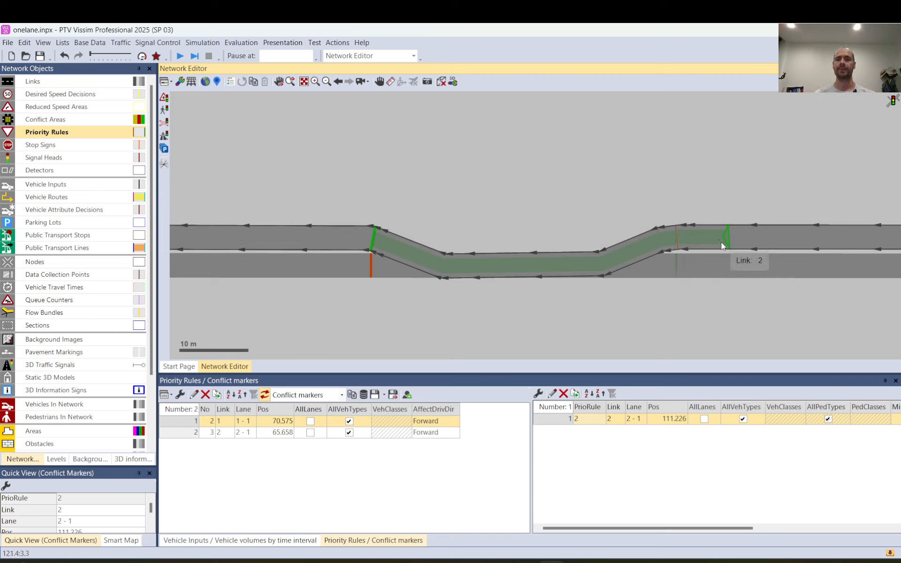
Move priority rule 2's clearance boundary slightly farther upstream on link 2 and fine-tune its conflict marker to about 111.3 m.
{"action": "left_click_drag", "start_coordinate": [736, 243], "coordinate": [735, 241]}
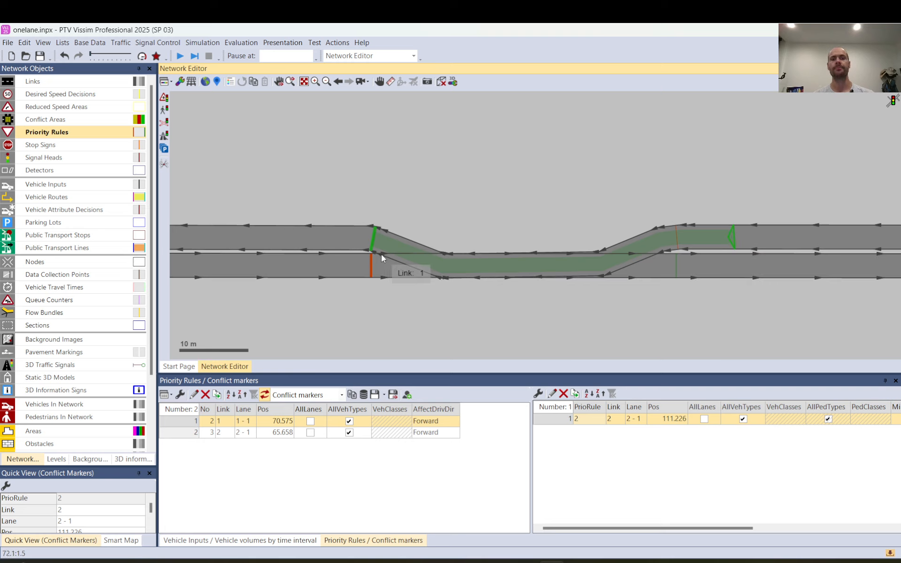
{"action": "left_click_drag", "start_coordinate": [374, 246], "coordinate": [371, 243]}
{"action": "left_click", "coordinate": [482, 196]}
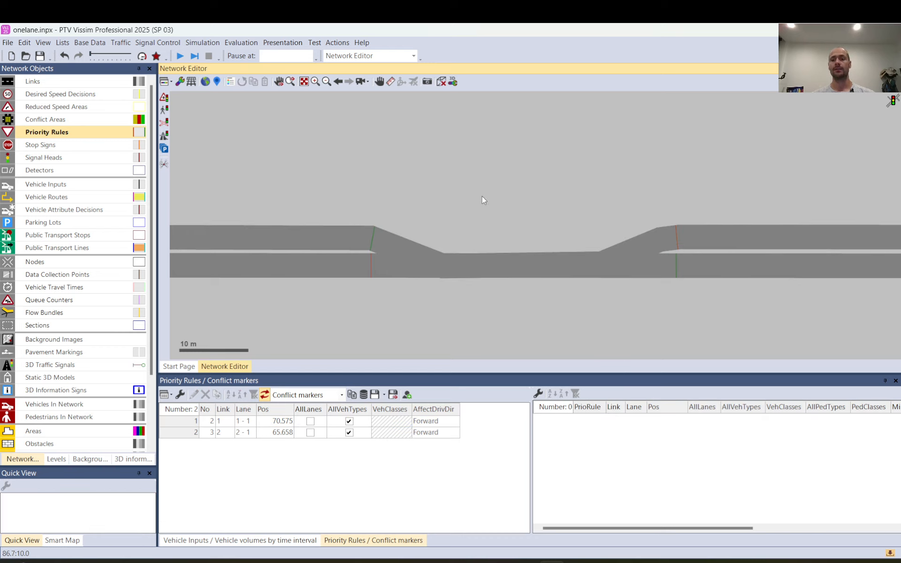
Save the network changes and step through the simulation to watch opposing vehicles at the one-lane section.
{"action": "scroll", "coordinate": [476, 211], "scroll_direction": "down", "scroll_amount": 2}
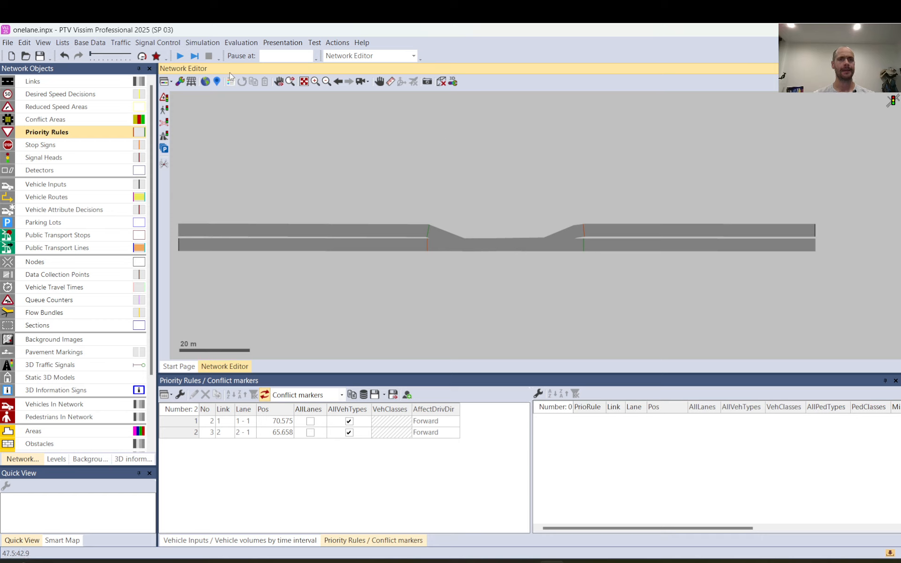
{"action": "left_click", "coordinate": [196, 56]}
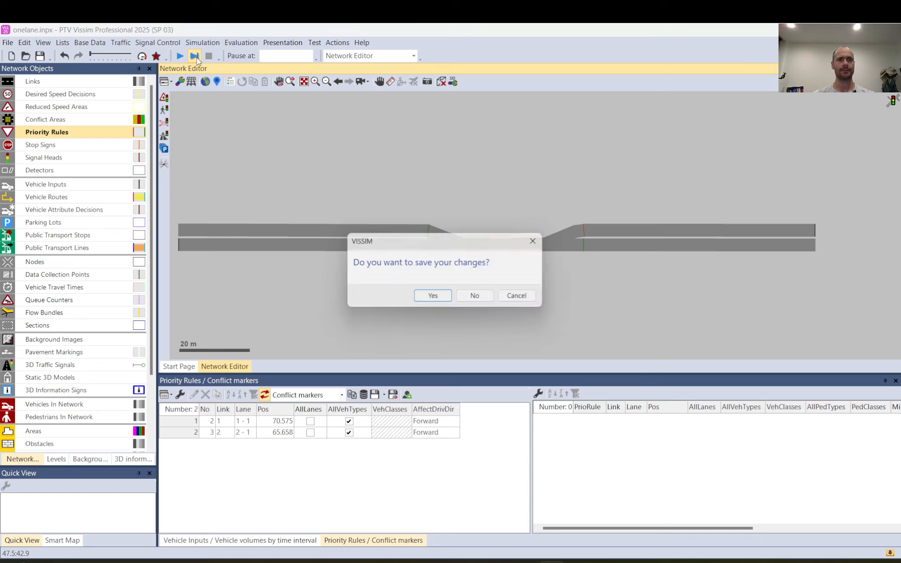
{"action": "left_click", "coordinate": [429, 297]}
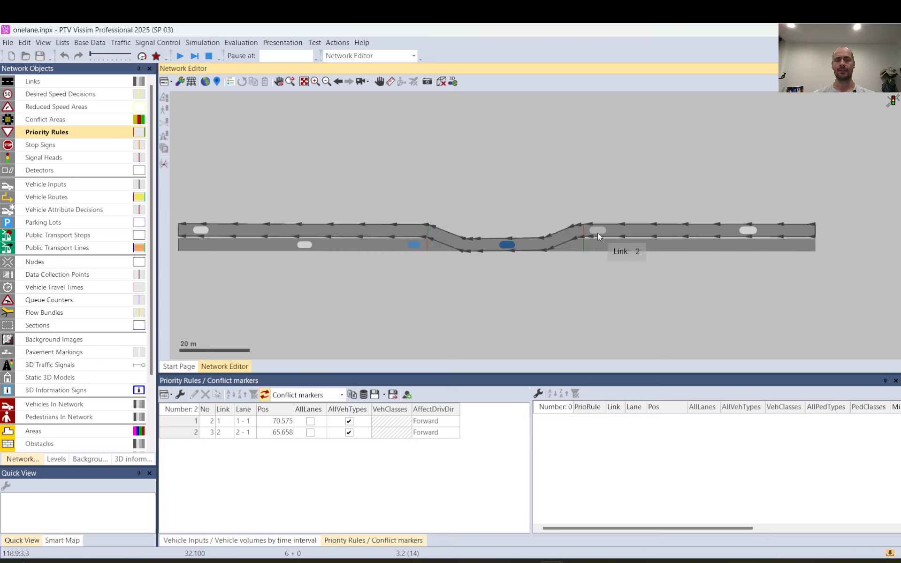
{"action": "key", "text": "space"}
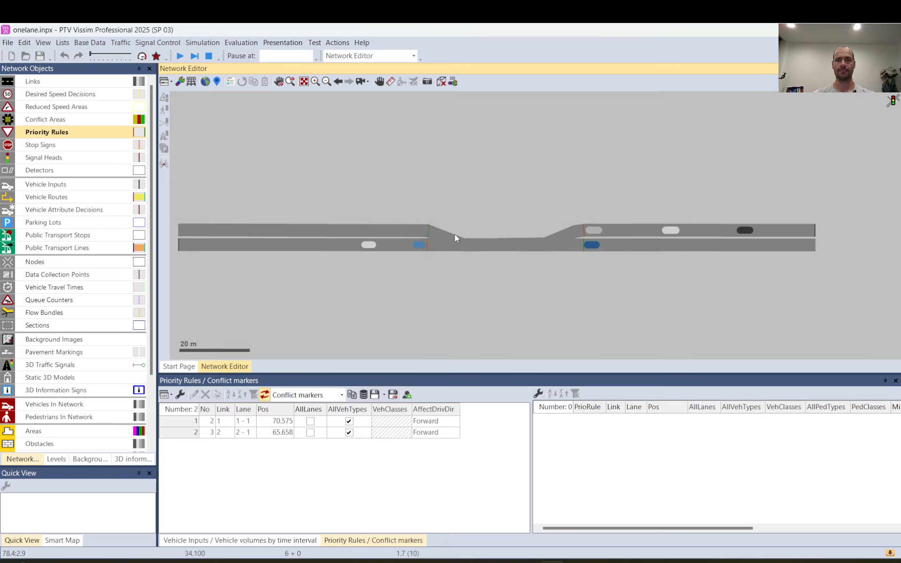
Examine both priority rules' markers and clearance zones against the waiting vehicles at several simulation moments, and stop the run.
{"action": "left_click", "coordinate": [431, 230]}
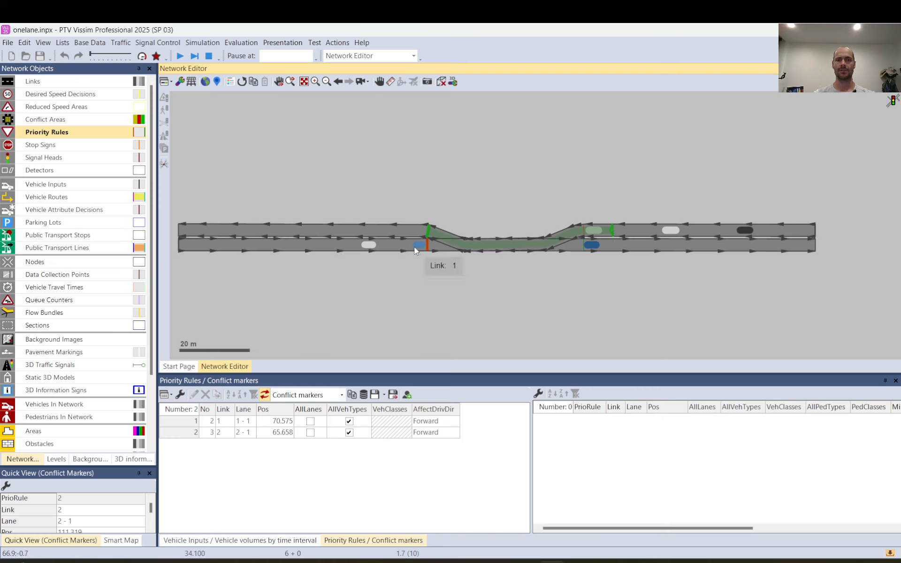
{"action": "left_click", "coordinate": [463, 188]}
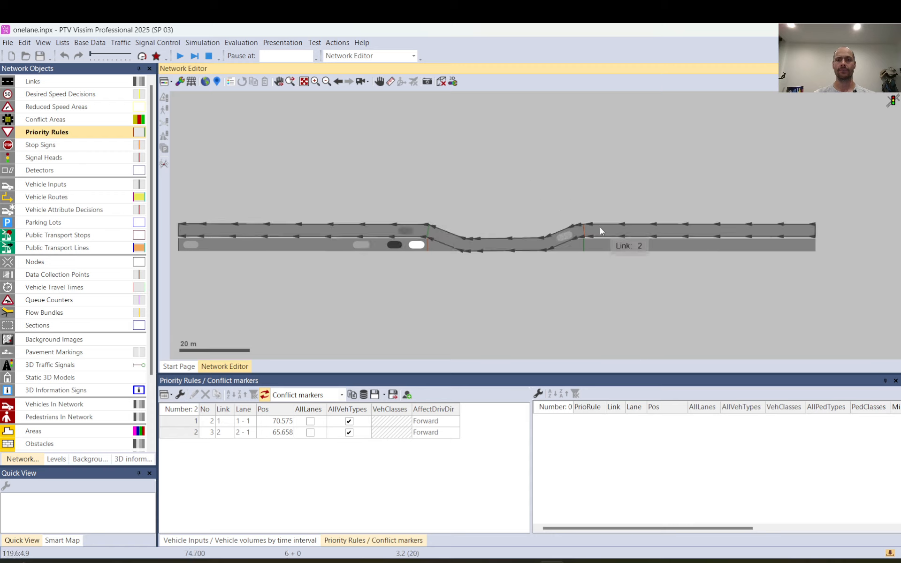
{"action": "mouse_move", "coordinate": [430, 230]}
{"action": "left_mouse_down"}
{"action": "mouse_move", "coordinate": [640, 232]}
{"action": "mouse_move", "coordinate": [611, 231]}
{"action": "left_mouse_up"}
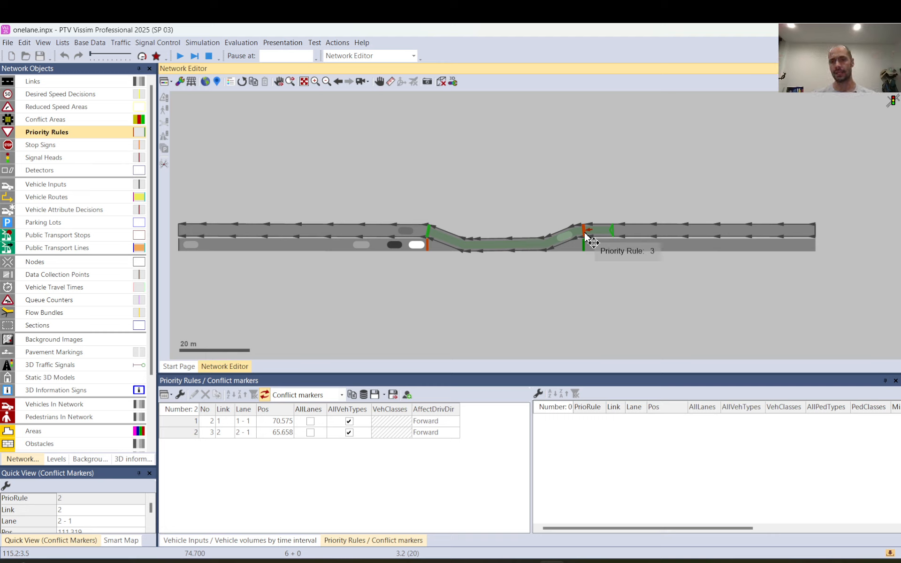
{"action": "left_click", "coordinate": [575, 186]}
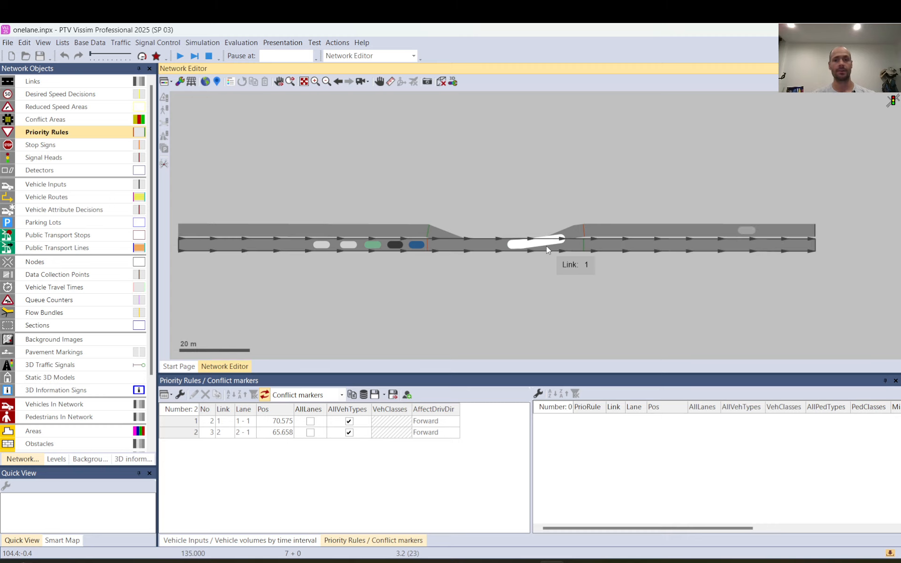
{"action": "left_click", "coordinate": [209, 57]}
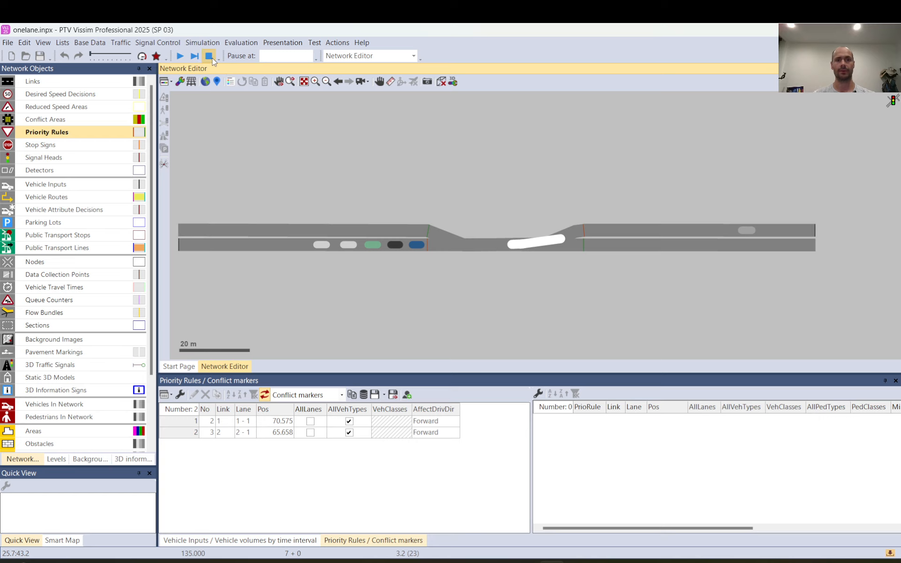
{"action": "scroll", "coordinate": [566, 232], "scroll_direction": "up", "scroll_amount": 1}
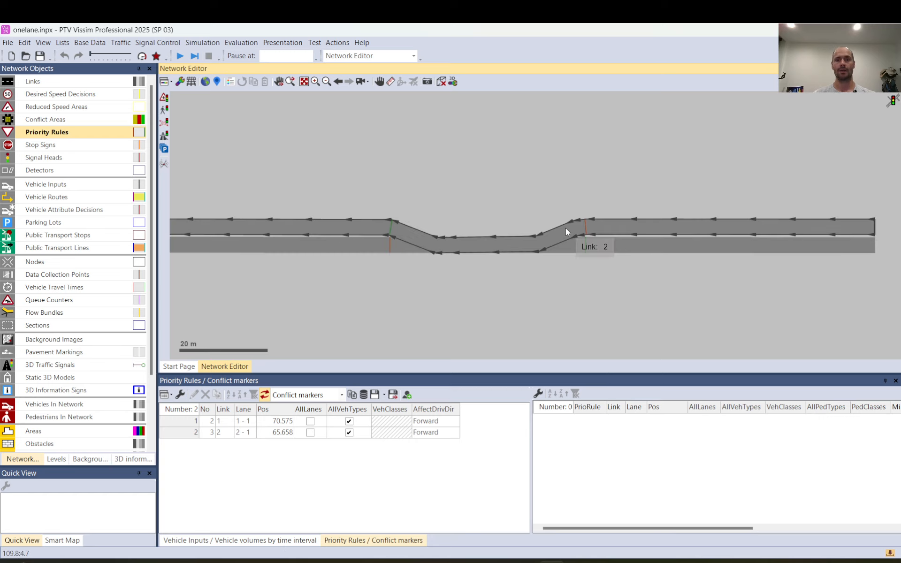